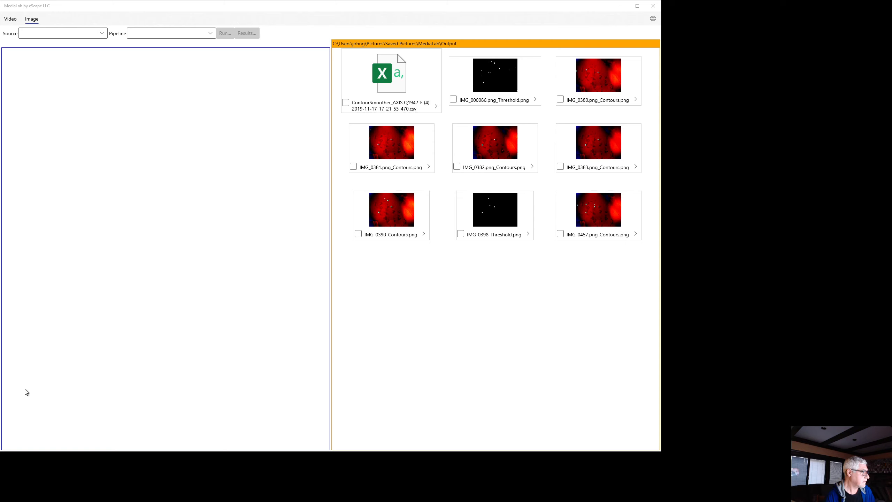
- Compare the current root folder in MediaLab's settings with the MediaLab folder in File Explorer, leaving the settings unchanged
key(alt+Tab)
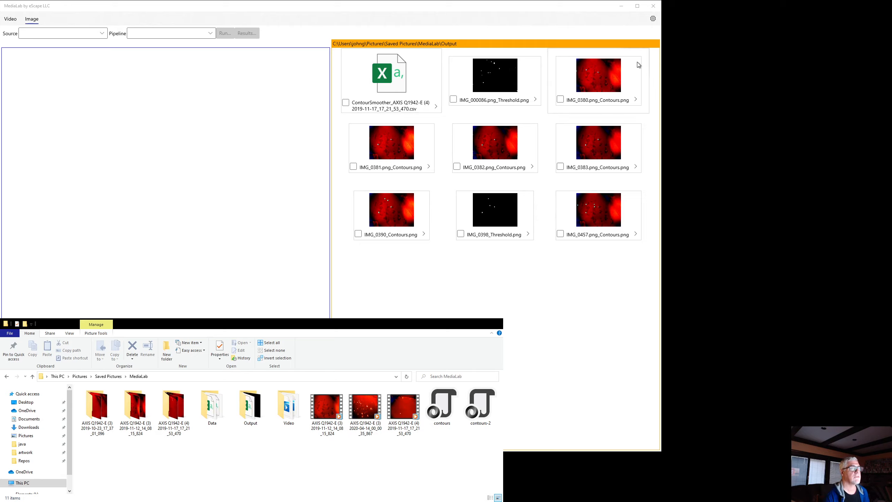
click(652, 18)
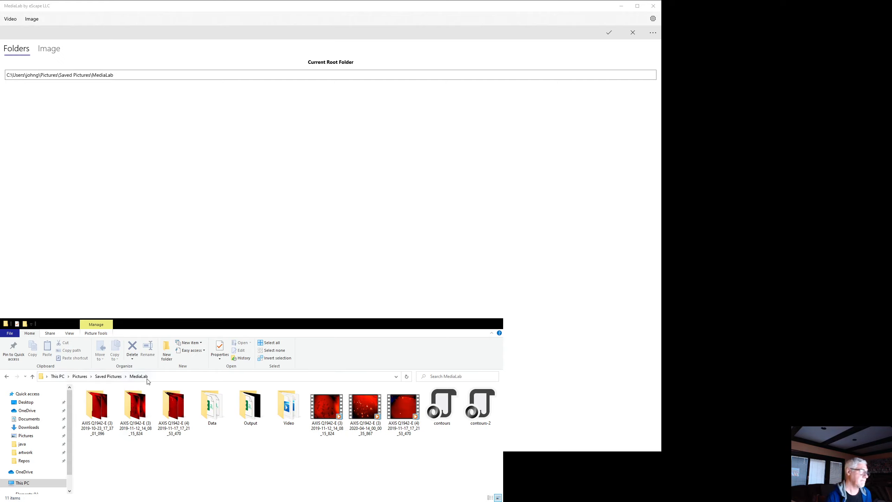
click(183, 376)
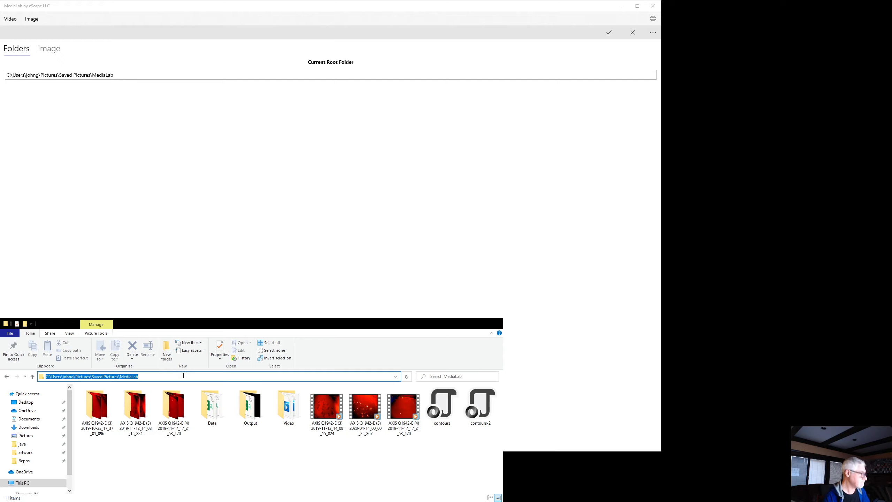
key(Escape)
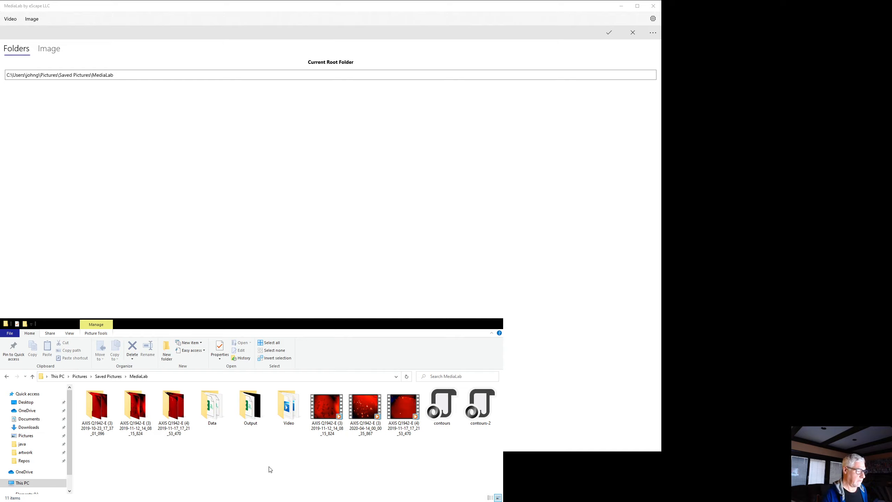
click(188, 22)
click(632, 33)
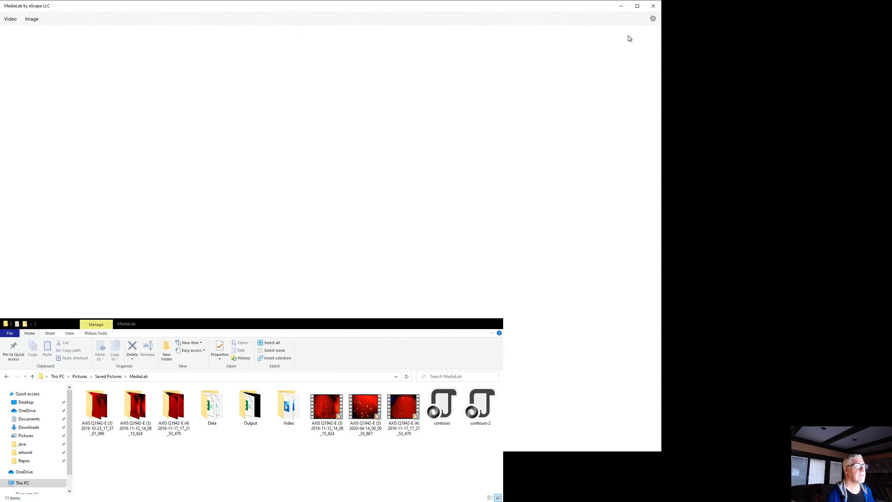
- Go to video processing and inspect the Combine mode's options, returning to Extract mode
click(15, 19)
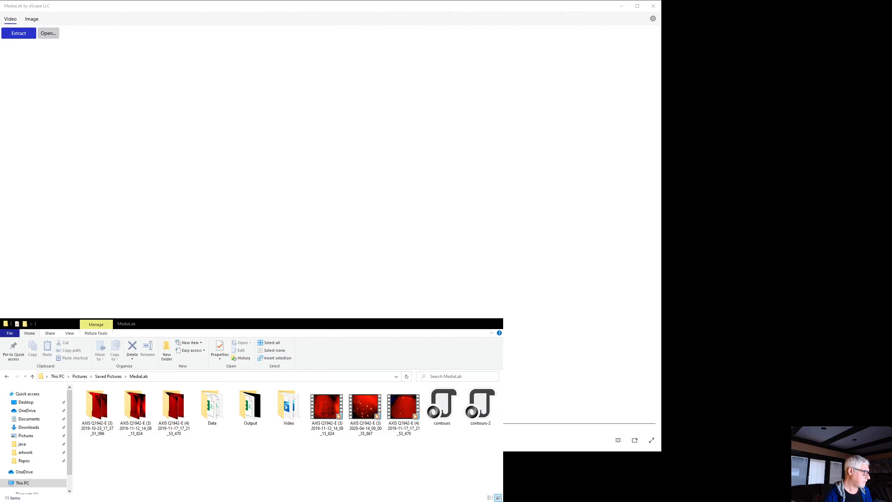
click(357, 8)
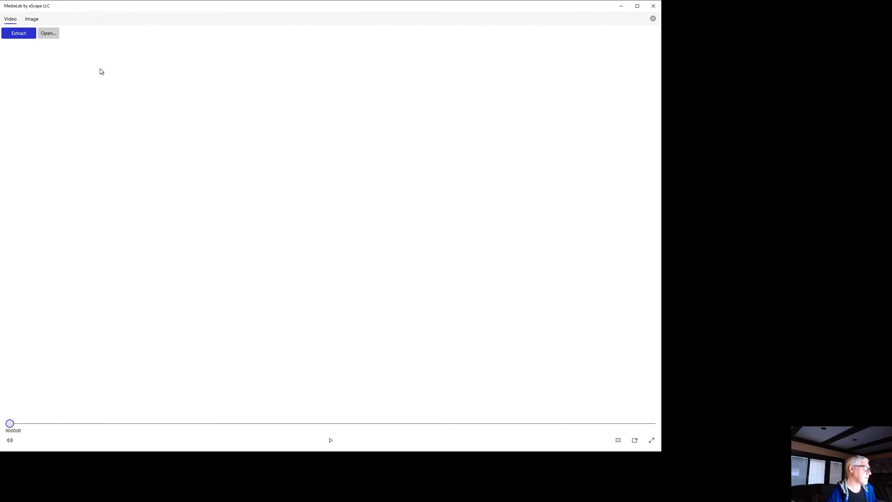
click(18, 33)
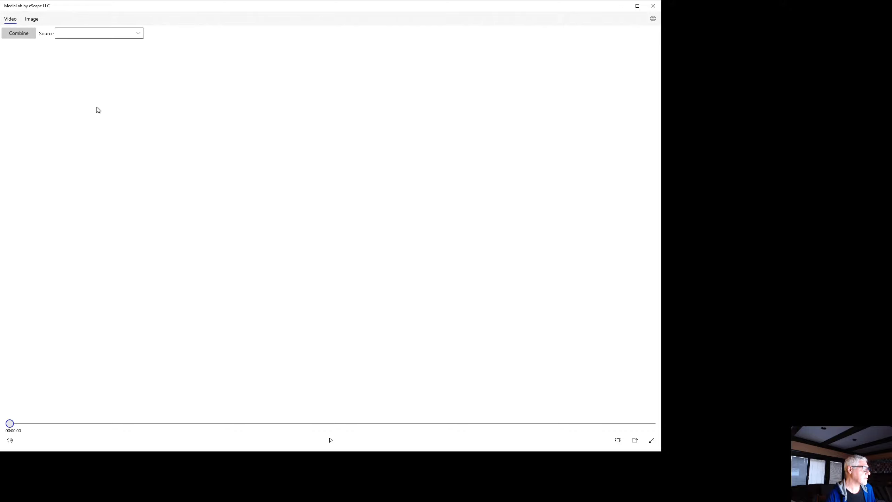
click(19, 33)
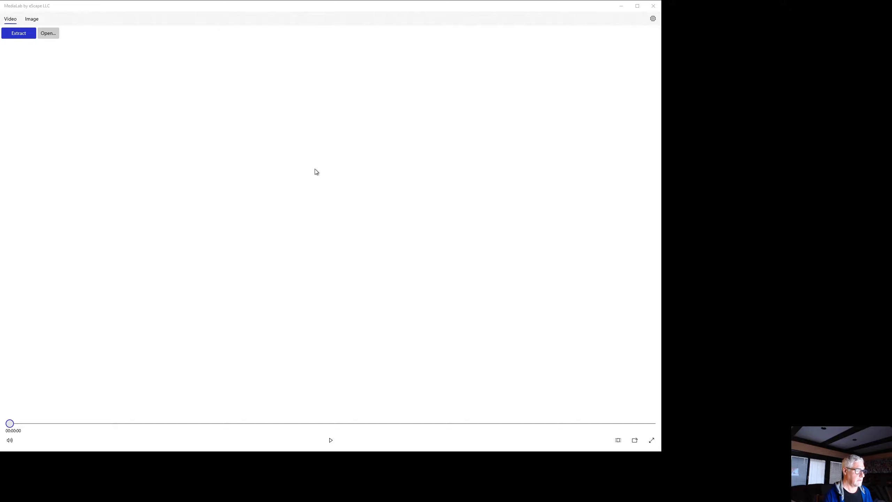
- Open the video AXIS Q1942-E (4) 2019-11-17_17_21_53_470.asf for extraction and play its first six seconds
click(283, 3)
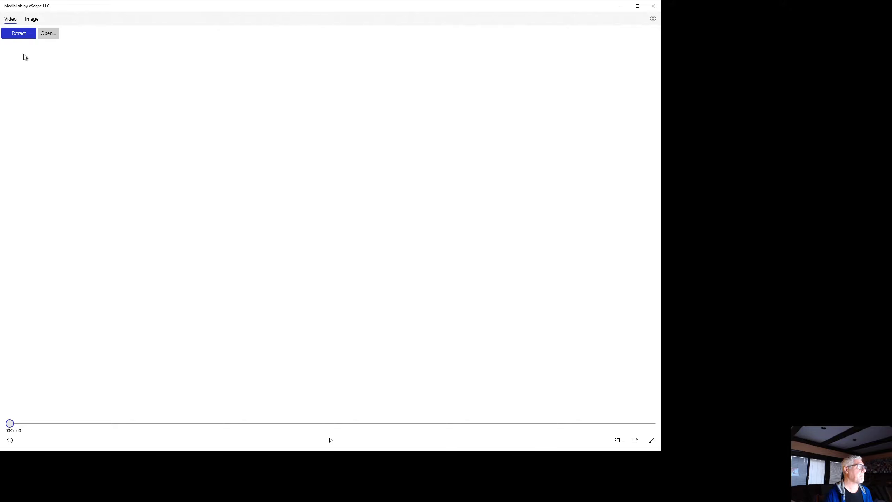
click(48, 33)
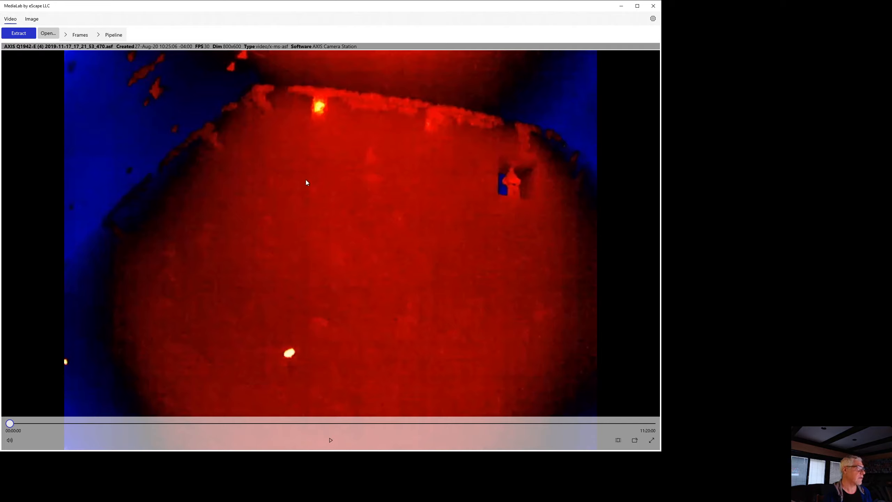
click(331, 440)
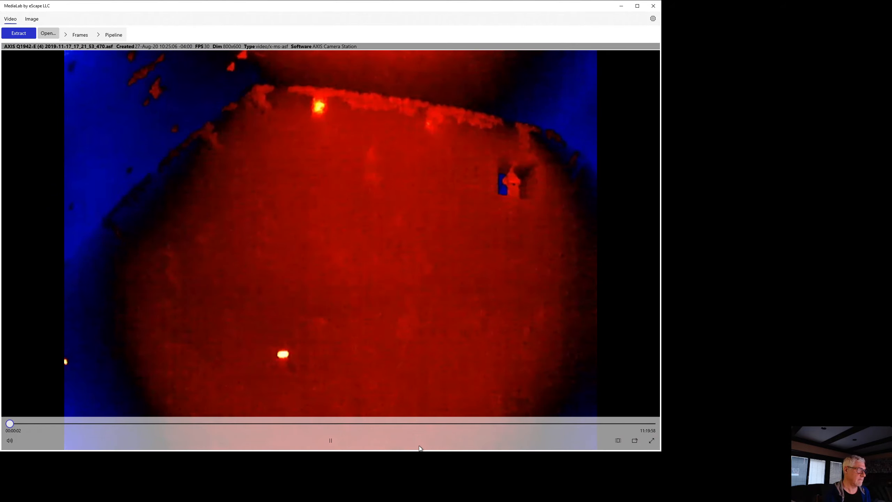
click(336, 438)
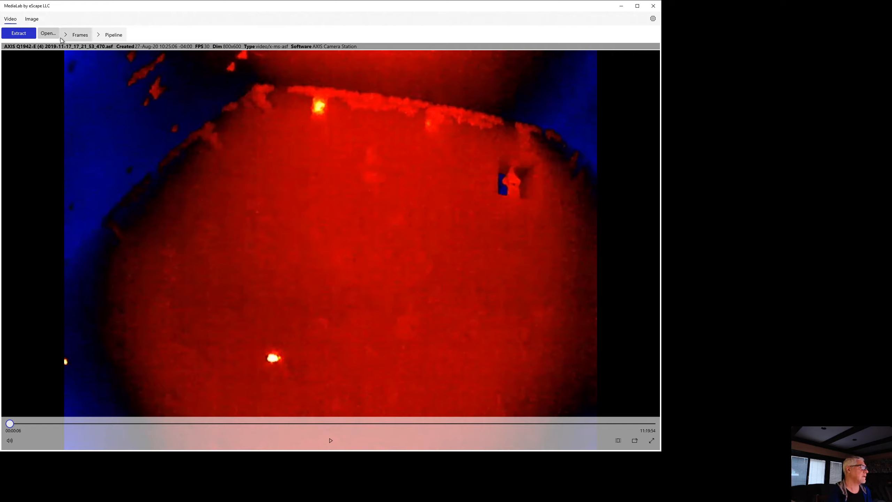
- Review the frame extraction options and select the contours-2.json pipeline for the video with Save Frames enabled
click(72, 36)
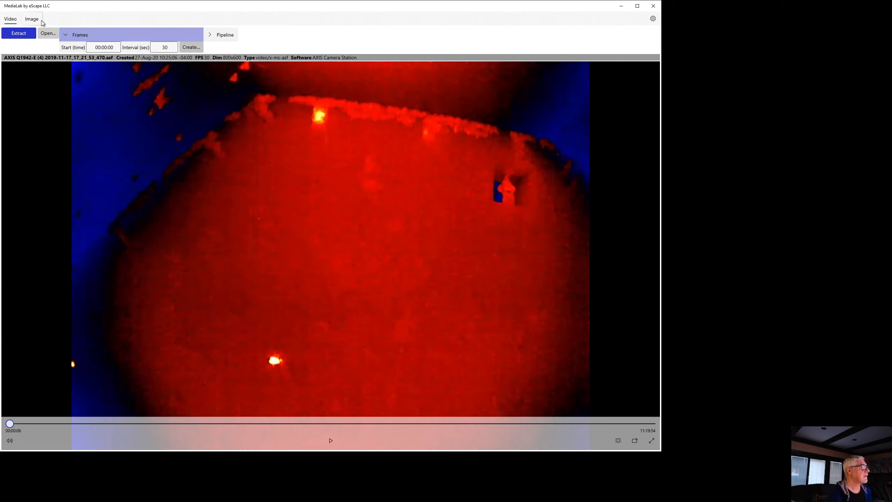
click(162, 36)
click(105, 33)
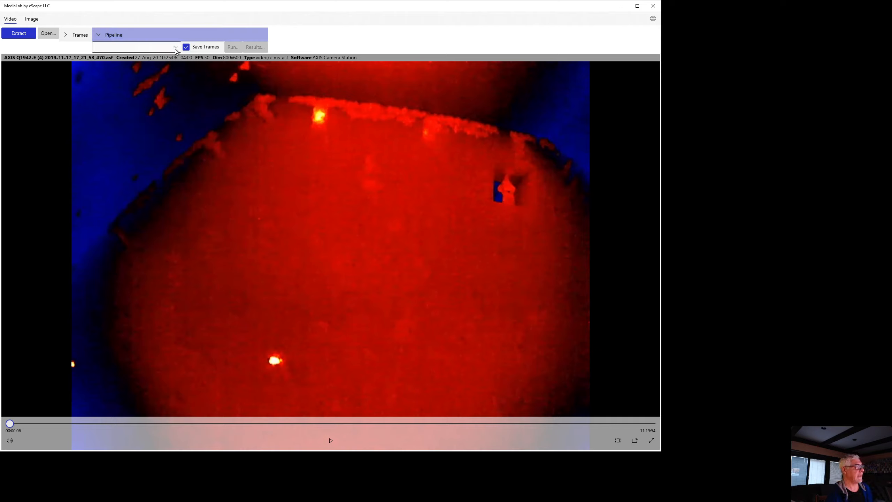
click(114, 50)
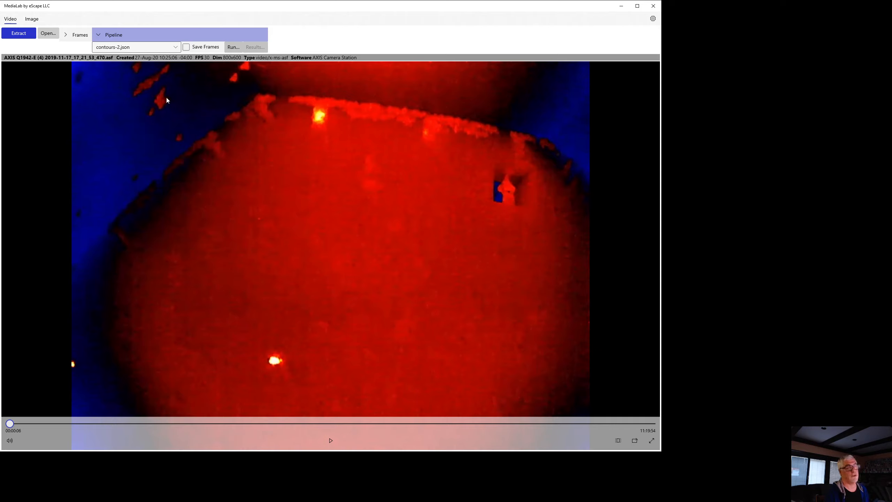
click(197, 47)
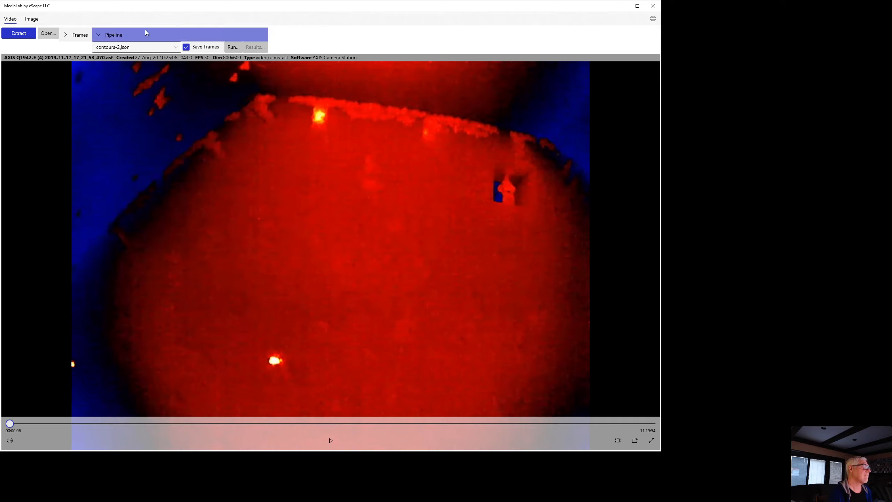
click(105, 36)
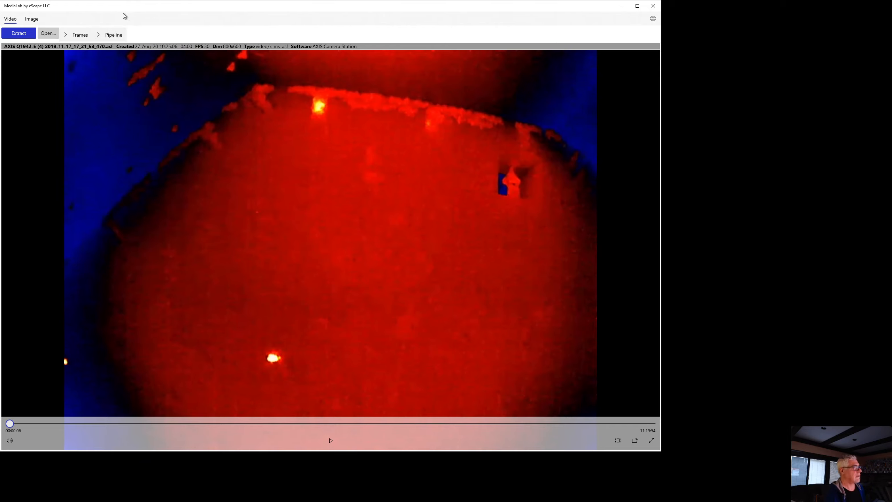
- Switch to image processing
click(32, 20)
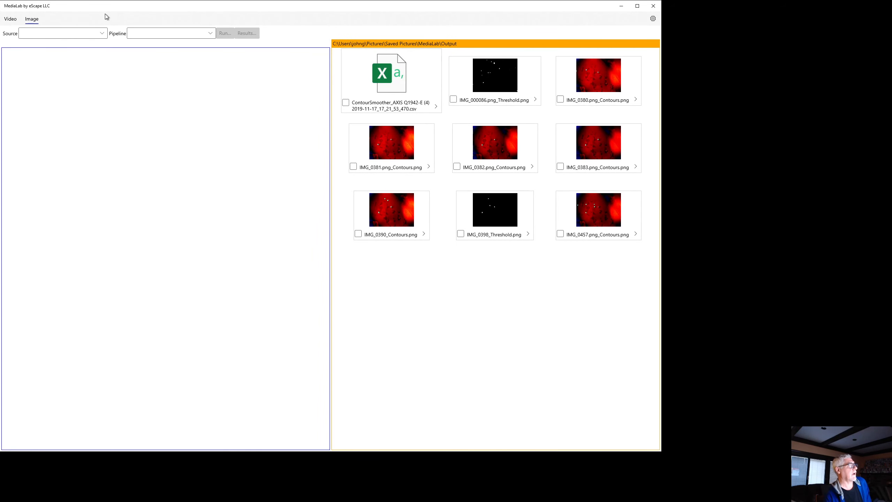
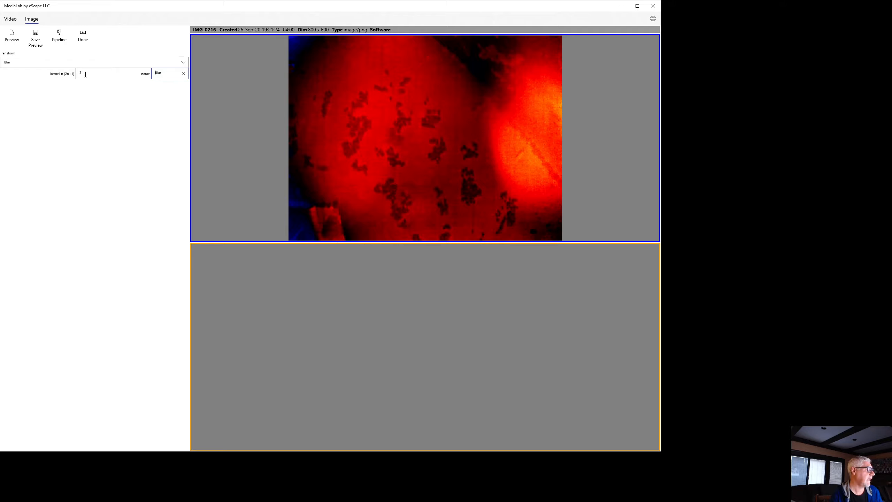
- Preview the Blur transform on IMG_0216, and GaussianBlur with a kernel n of 3
click(14, 37)
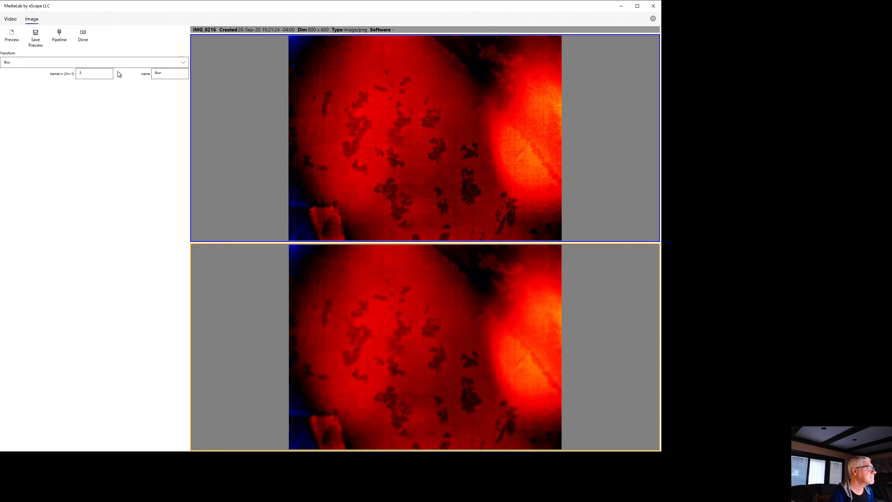
click(149, 62)
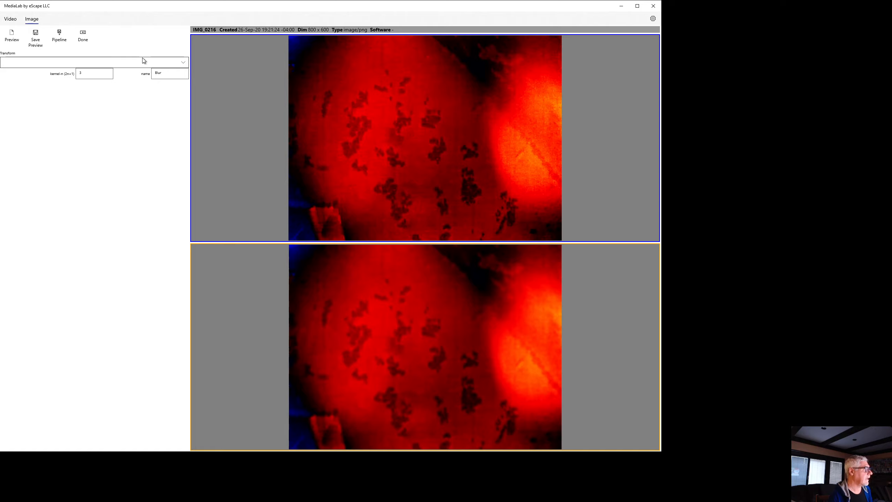
click(55, 84)
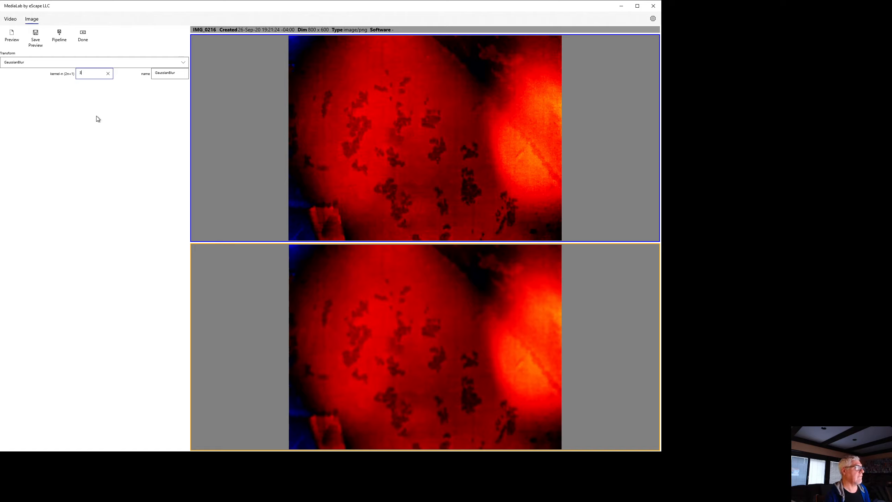
key(Tab)
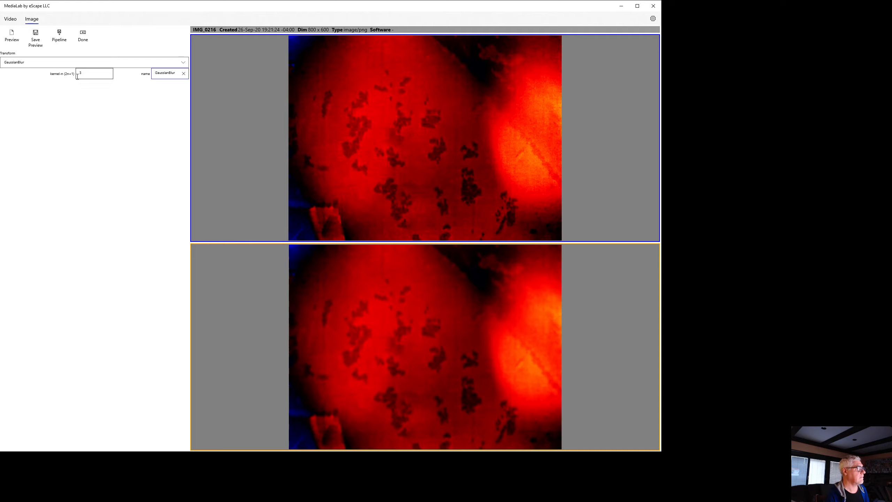
click(13, 37)
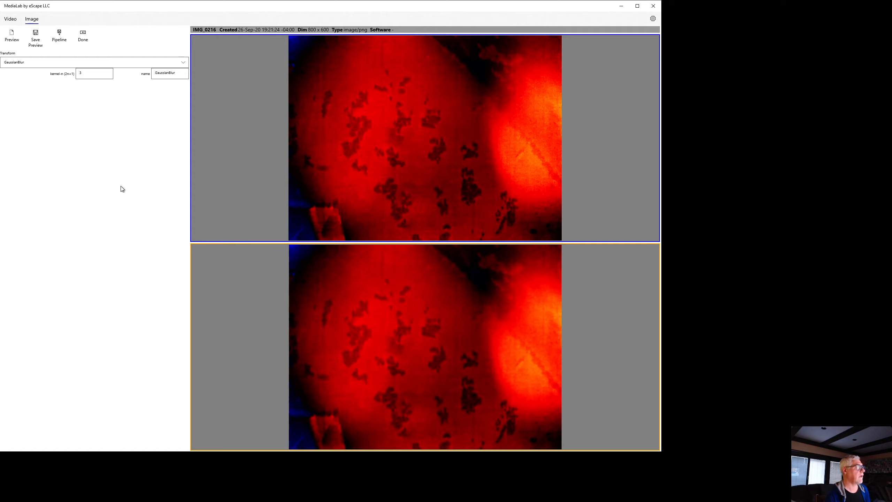
- Open the pipeline prompt for IMG_0216, dismiss it and return to the image list
click(61, 38)
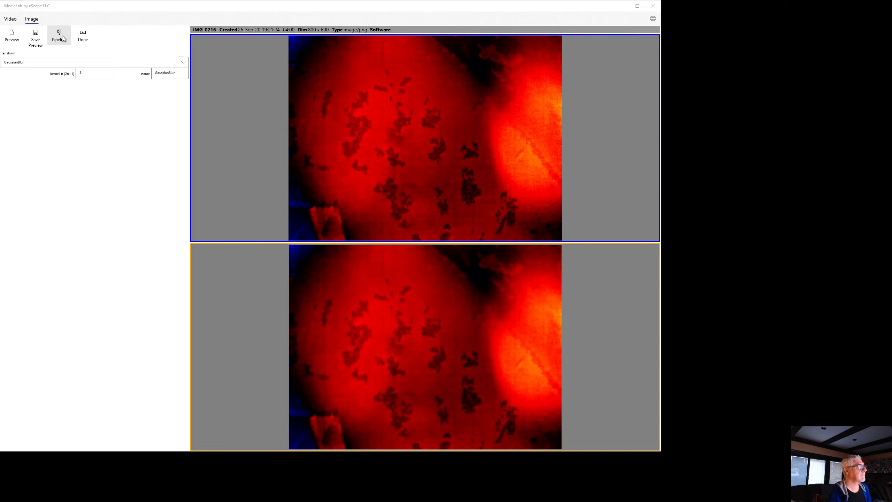
click(403, 238)
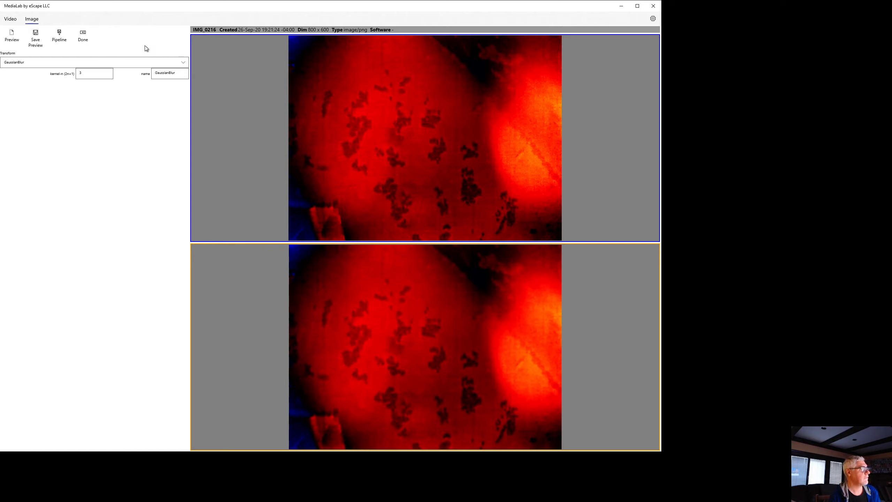
click(83, 39)
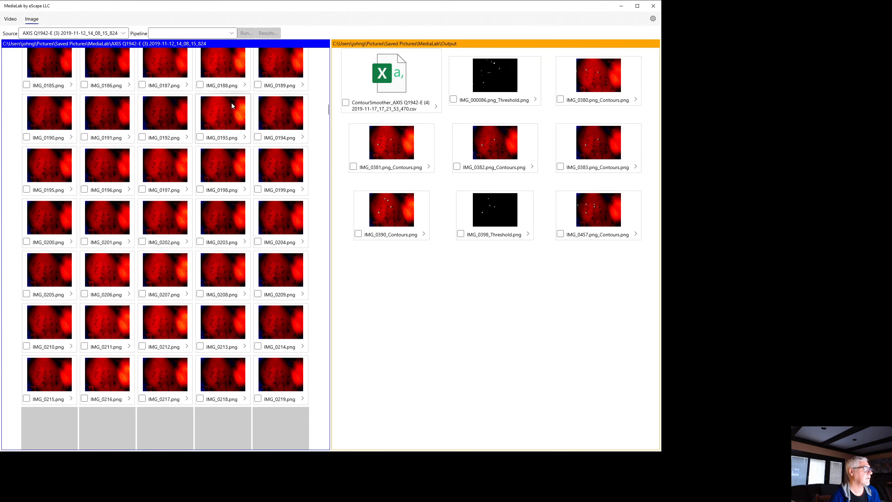
- Browse the source images of AXIS Q1942-E (3) 2019-11-12_14_08_15_824 and select the contours-2.json pipeline for them
scroll(231, 104, up, 3)
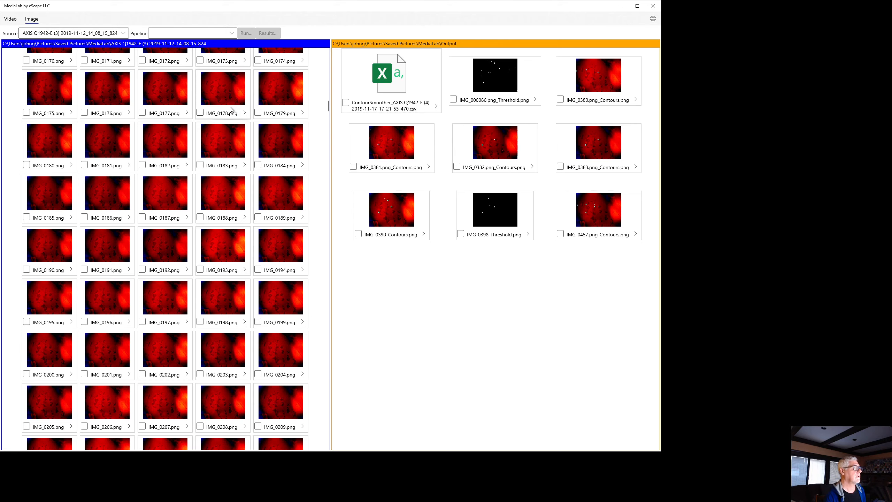
scroll(274, 94, up, 1)
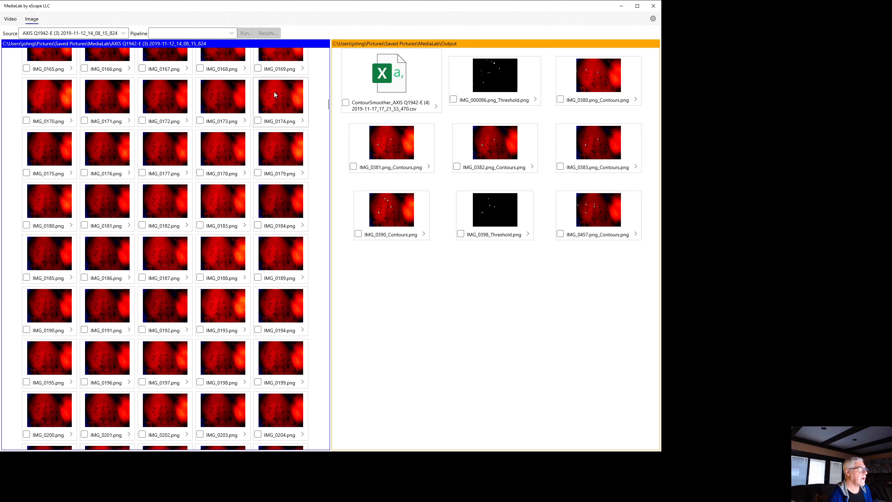
scroll(274, 94, up, 1)
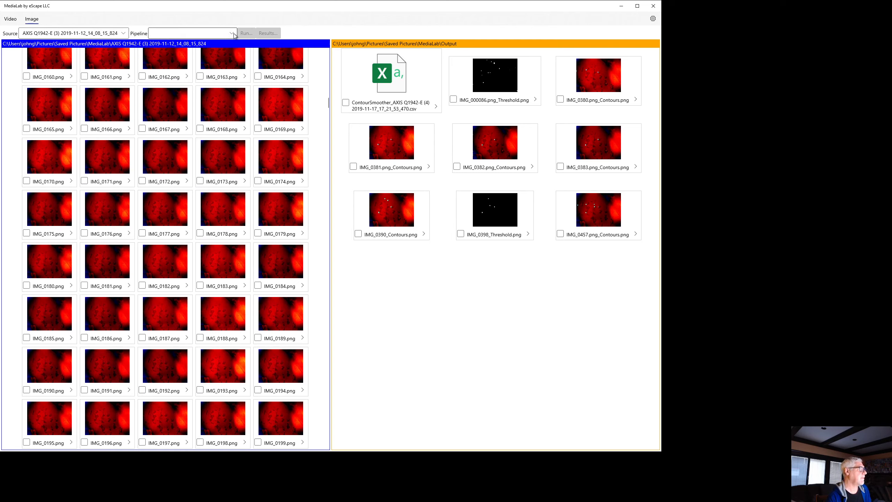
click(184, 34)
click(186, 34)
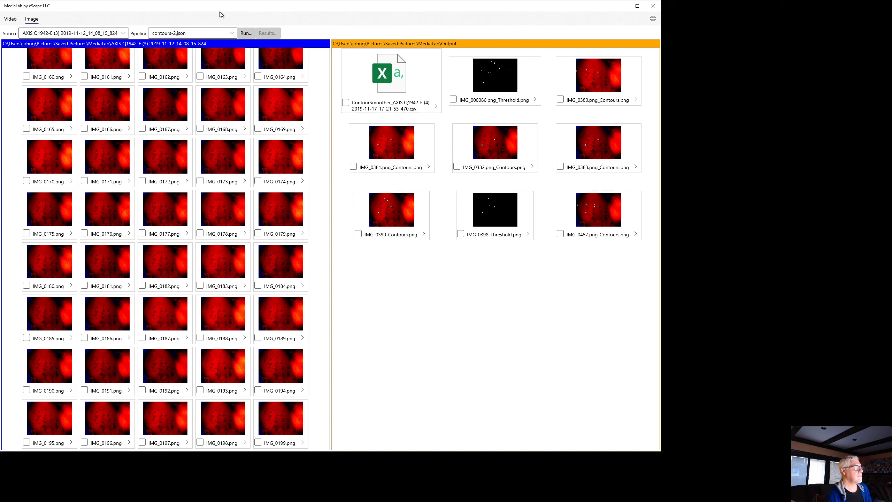
scroll(233, 244, down, 3)
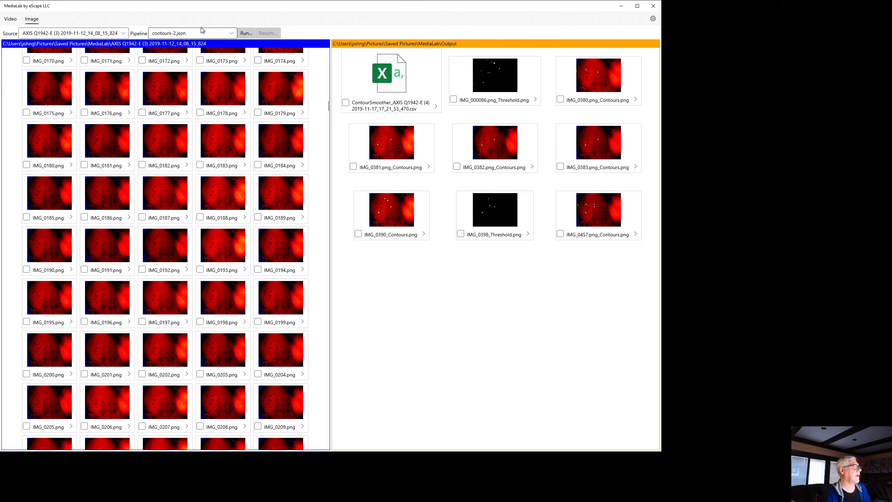
- Return to the video, try to run the contours-2.json pipeline with Save Frames enabled, and check the run's results
click(10, 22)
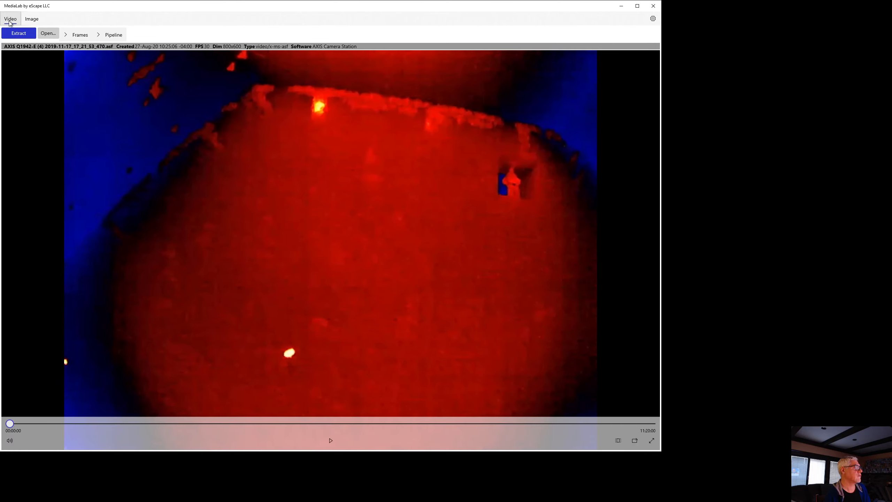
click(110, 36)
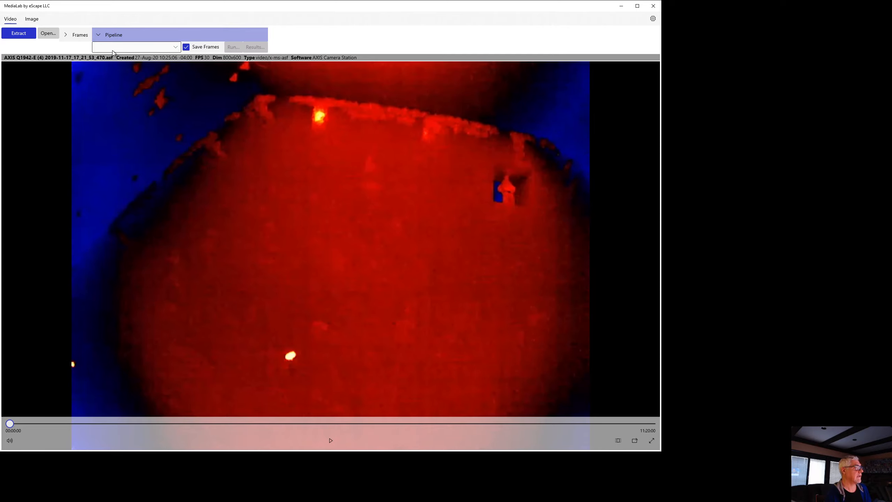
click(112, 48)
click(112, 47)
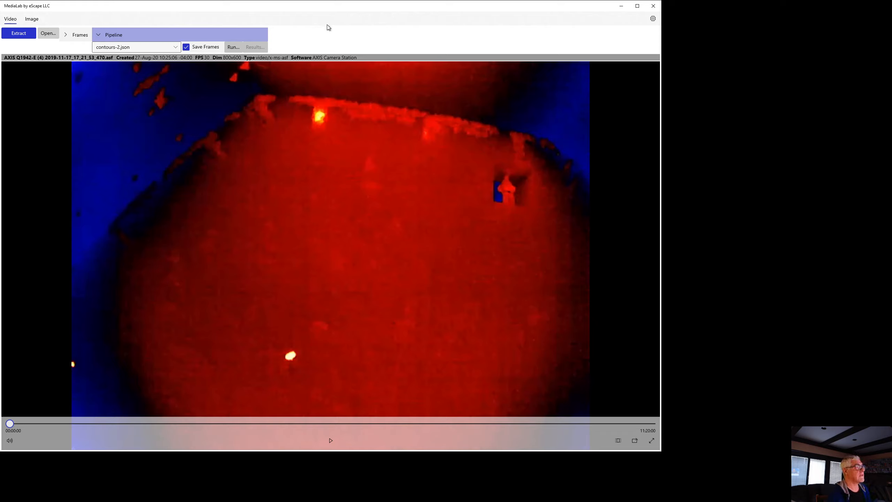
click(231, 47)
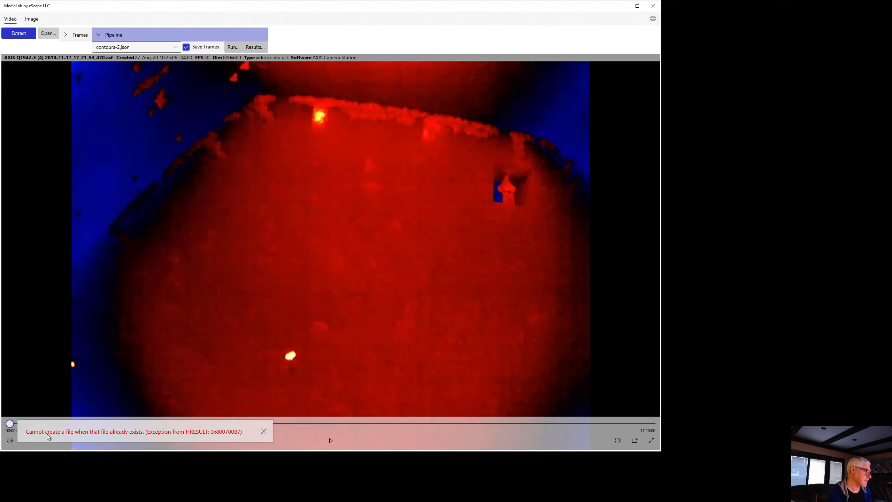
click(256, 48)
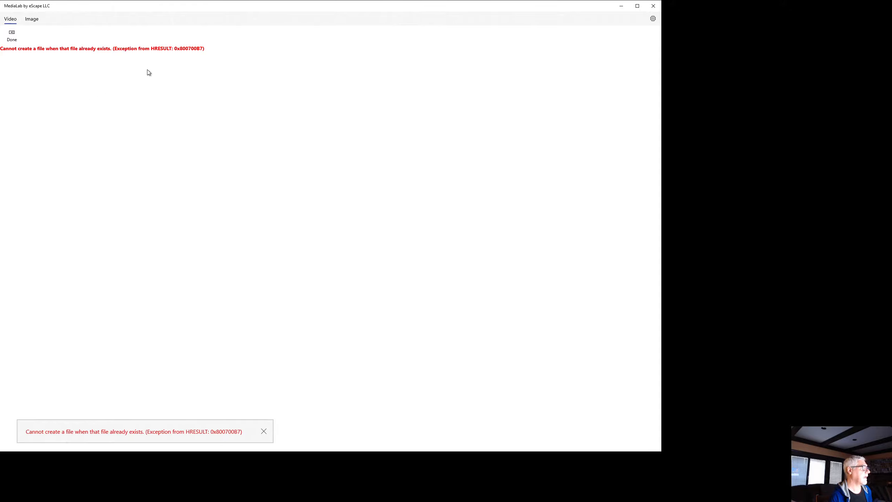
click(12, 38)
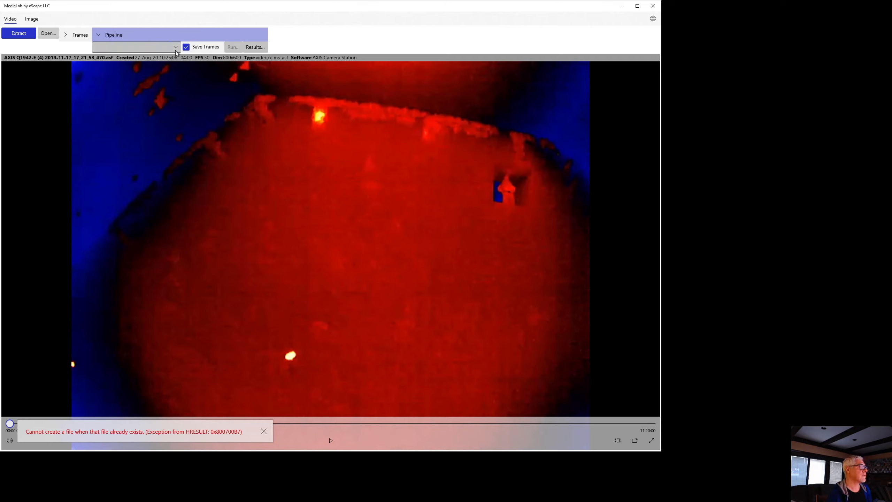
- Reselect contours-2.json, run the pipeline on the video again and dismiss the error notification
click(116, 49)
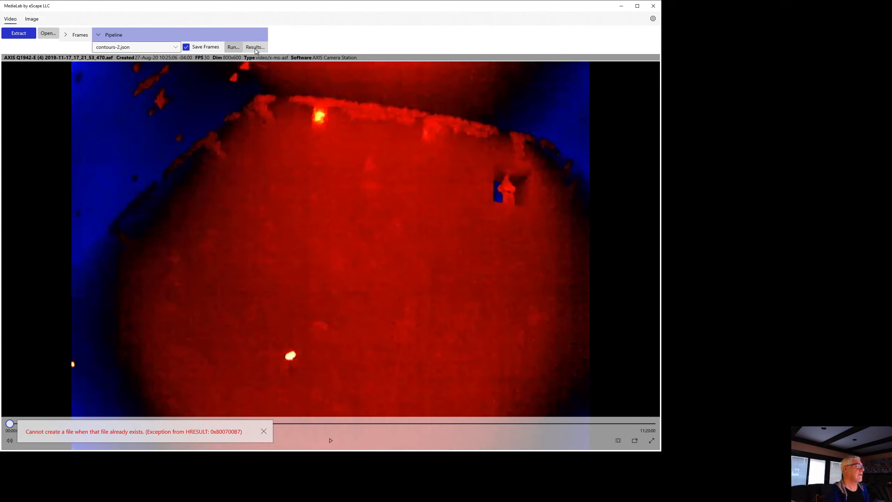
click(233, 48)
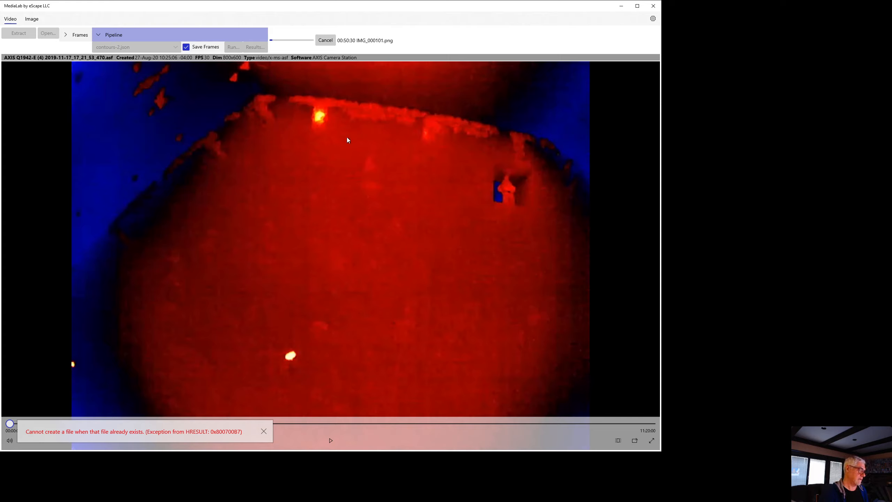
click(264, 431)
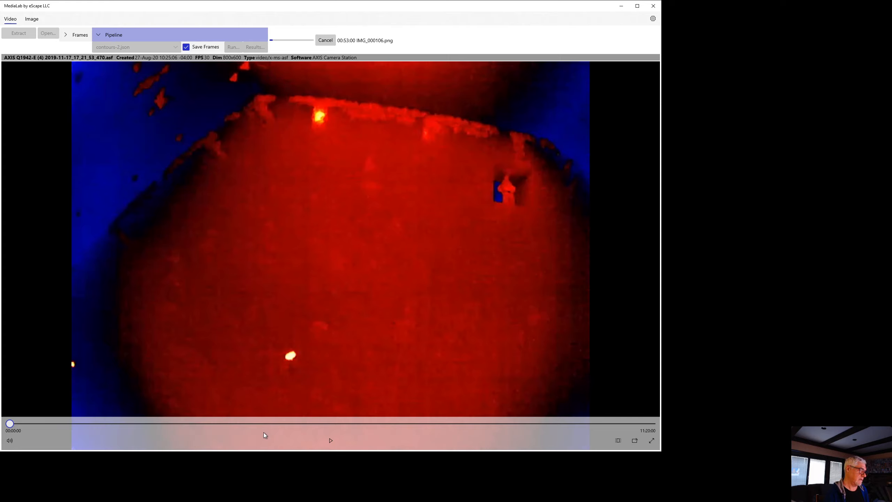